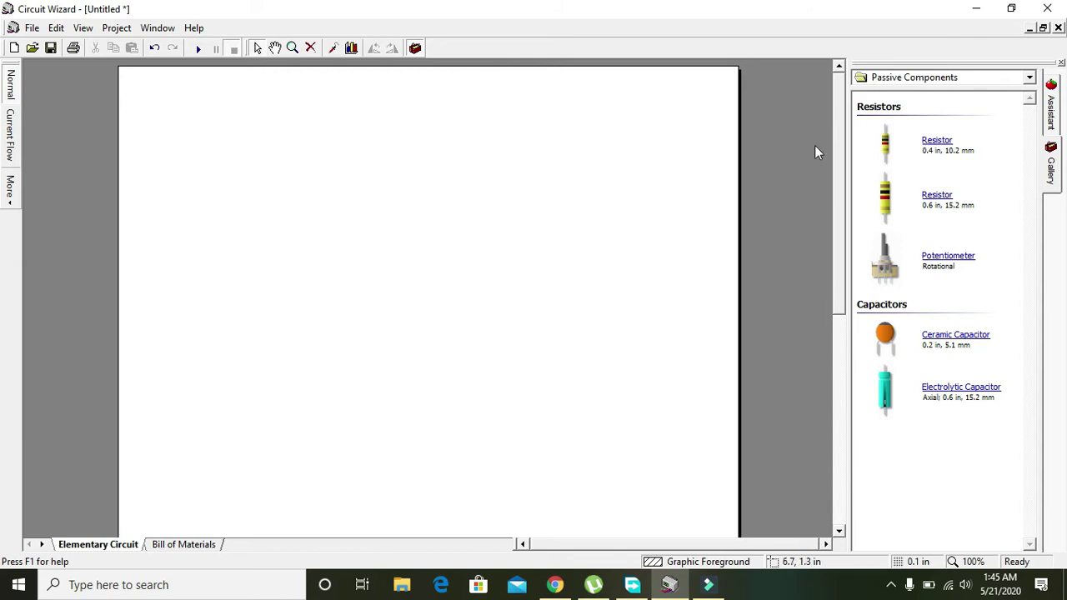
Step: Place a Digital Multimeter from the Virtual Instruments gallery and turn its dial off OFF
left_click(904, 78)
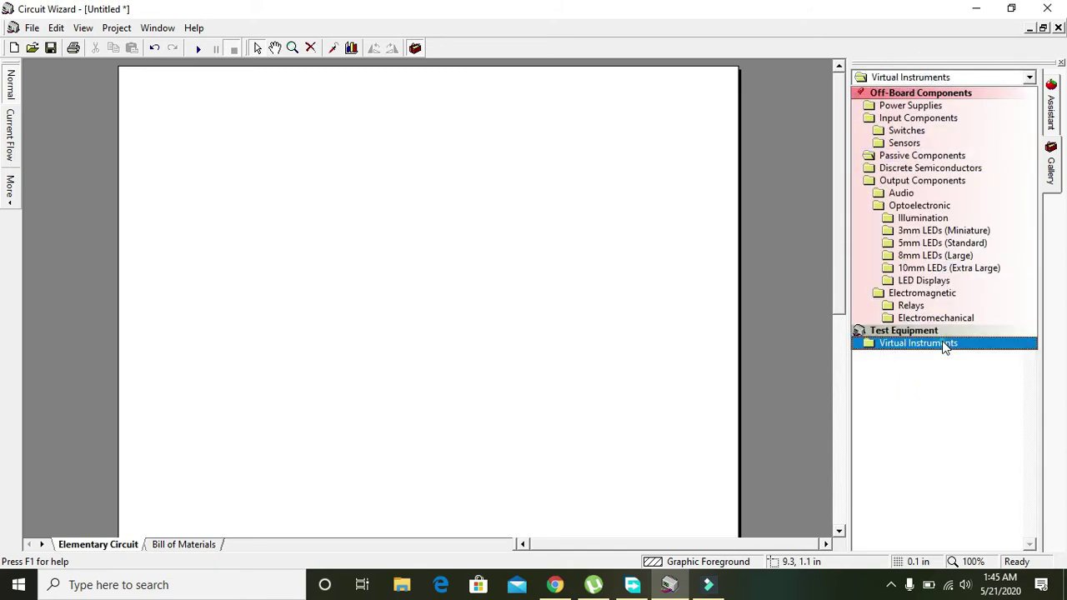
left_click(944, 344)
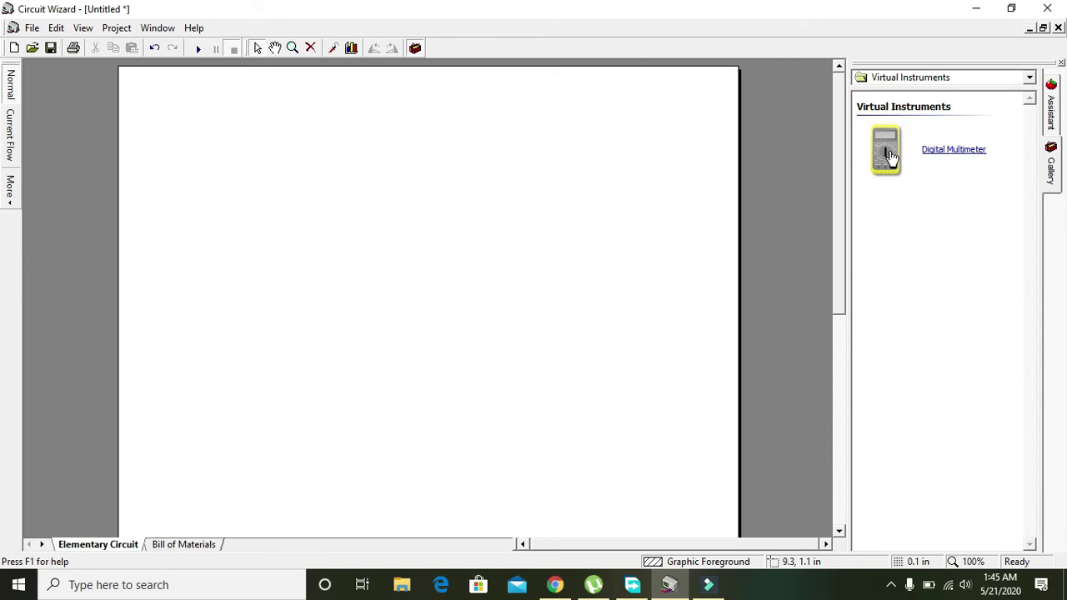
left_click_drag(886, 152, 412, 326)
left_click(488, 345)
Step: Select the whole multimeter and shift it slightly on the page
left_click_drag(255, 120, 517, 475)
left_click_drag(437, 378, 468, 369)
left_click(538, 410)
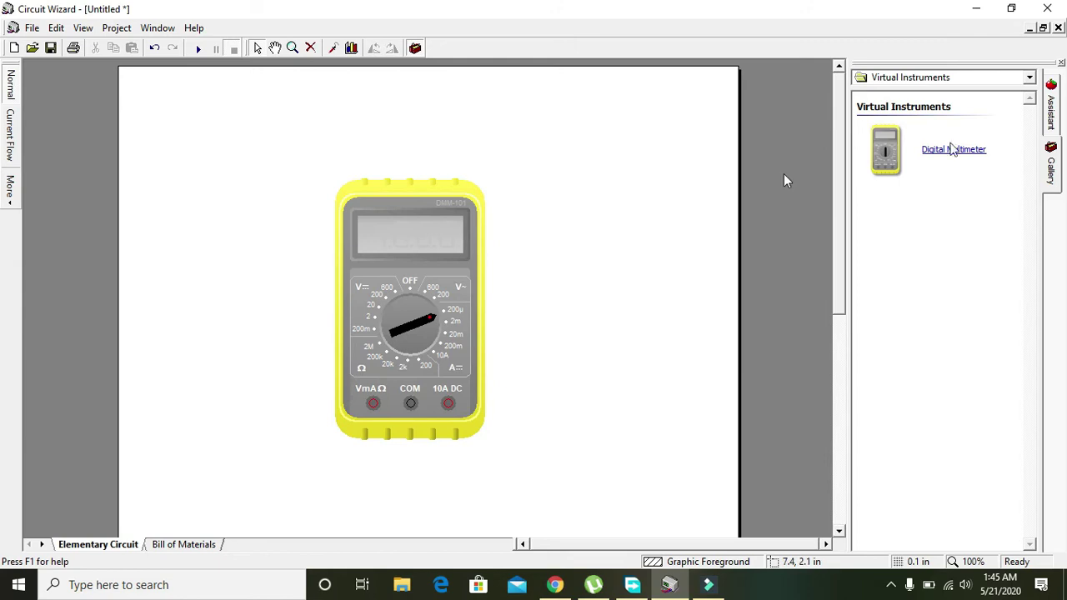
left_click(958, 79)
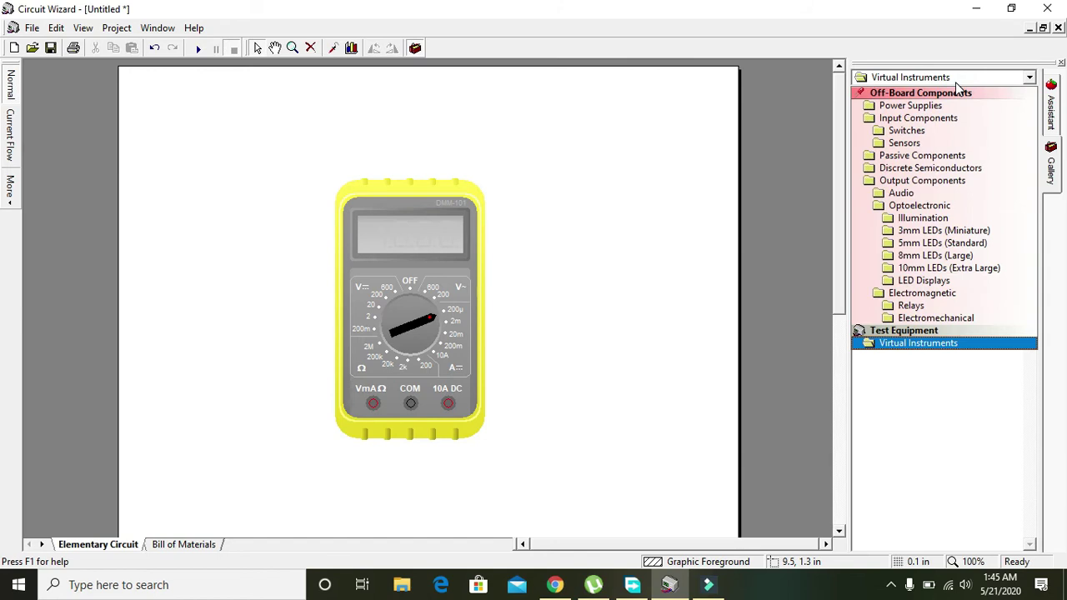
Step: Add a 1.5V AA battery from Power Supplies, left of the multimeter
left_click(947, 111)
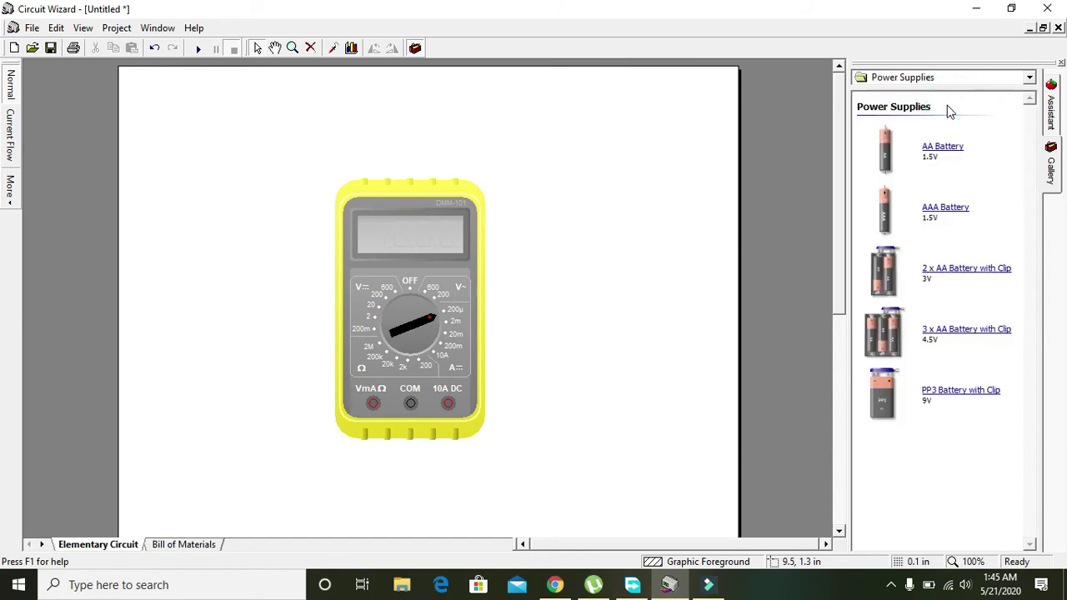
left_click_drag(900, 161, 209, 340)
left_click_drag(406, 308, 454, 298)
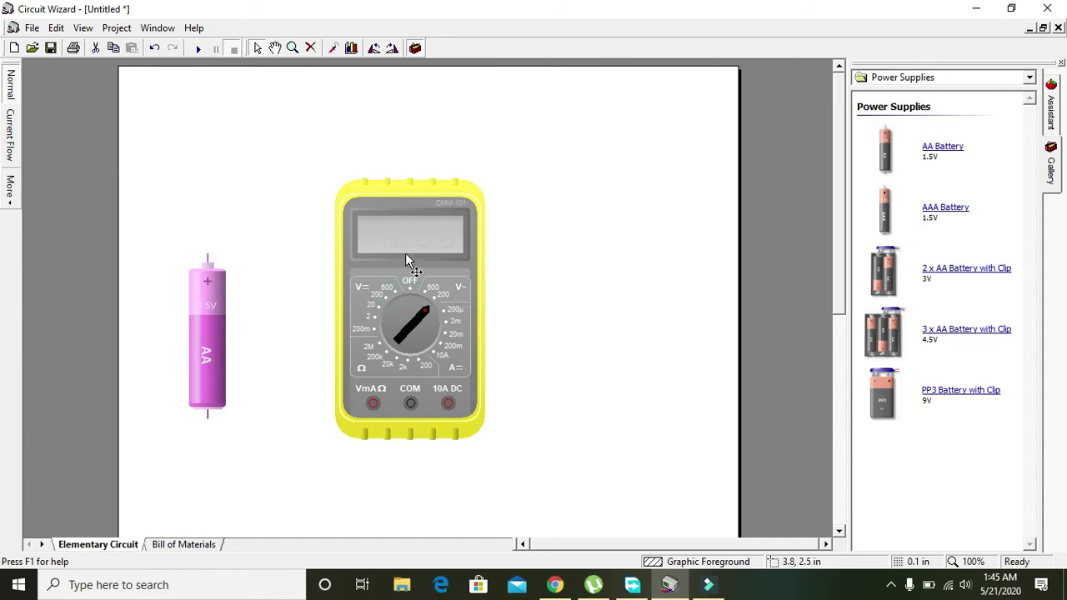
Step: Nudge the meter right and the battery down, then start a lead from VmAΩ
left_click_drag(405, 253, 450, 253)
left_click(302, 288)
left_click_drag(220, 314, 237, 364)
left_click(259, 377)
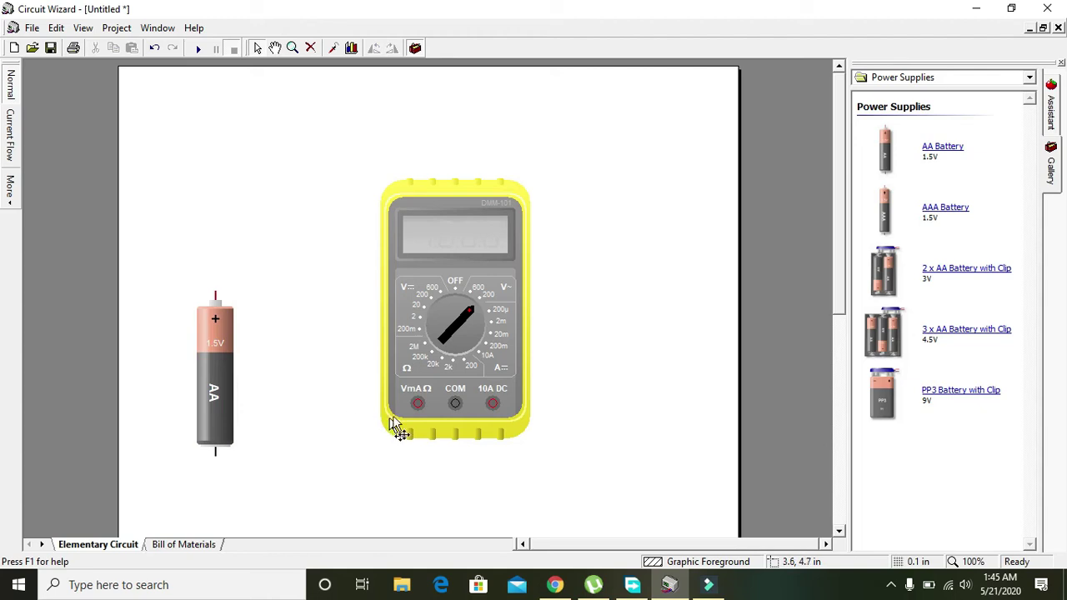
left_click_drag(418, 405, 261, 302)
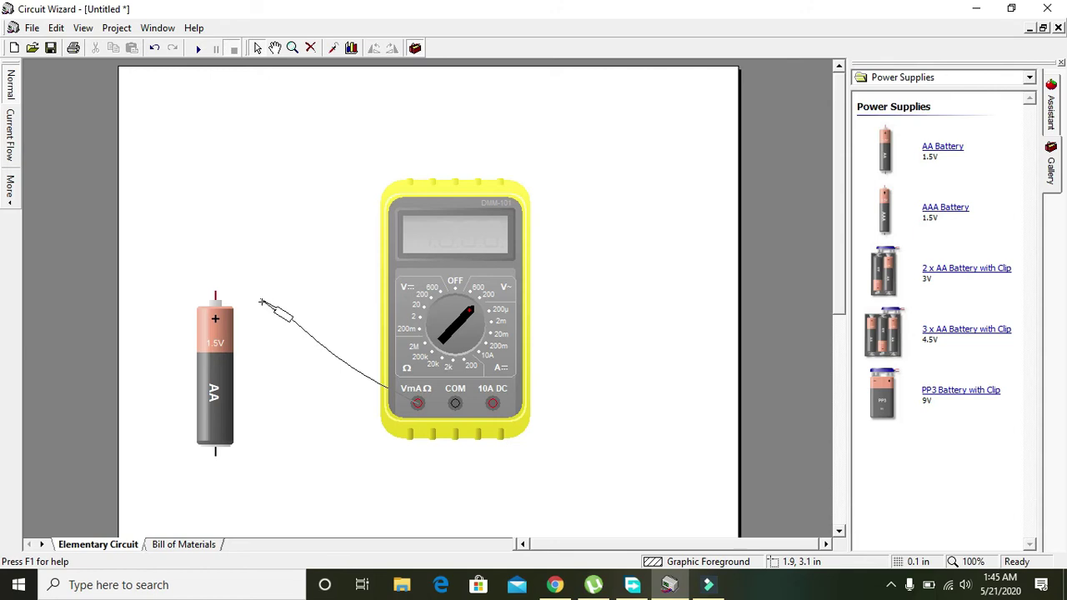
Step: Wire VmAΩ to battery positive and COM to negative, and set the dial to 200m V DC
left_click_drag(257, 300, 217, 293)
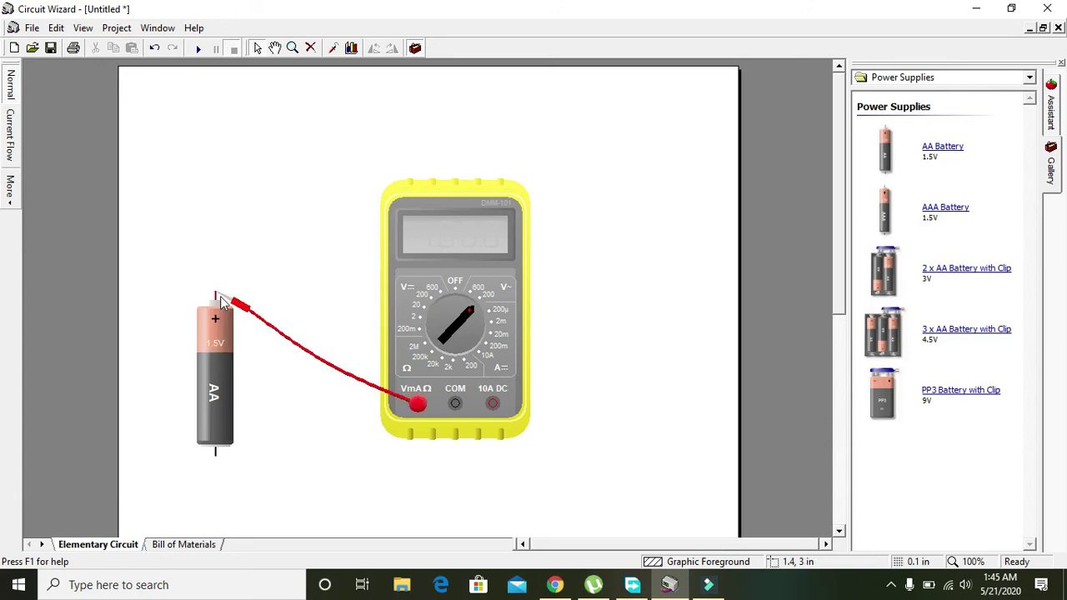
left_click_drag(456, 403, 218, 455)
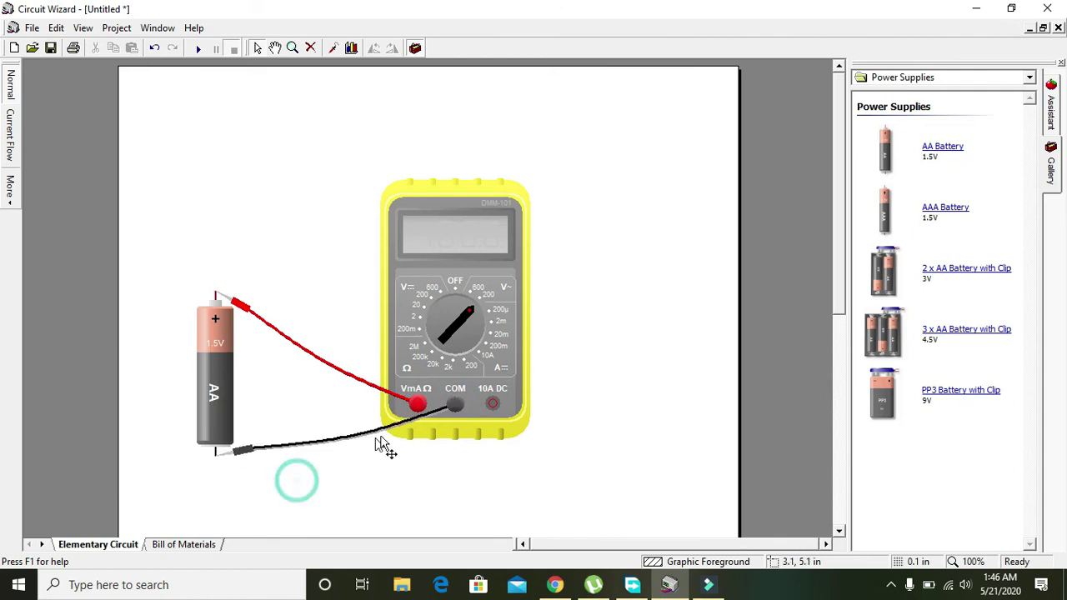
left_click_drag(495, 295, 431, 332)
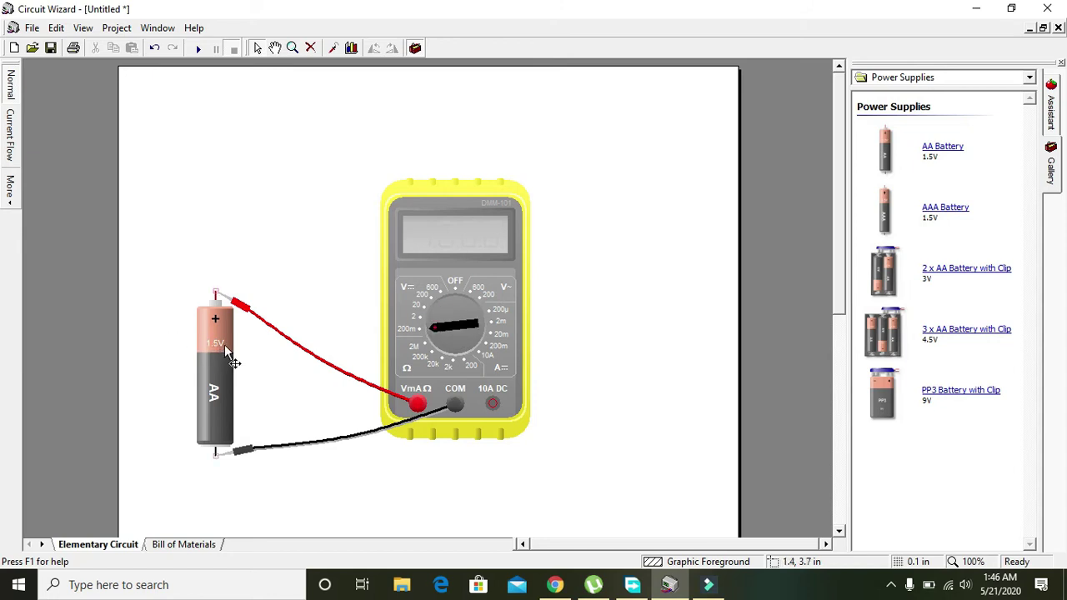
mouse_move(224, 344)
left_click_drag(440, 304, 435, 333)
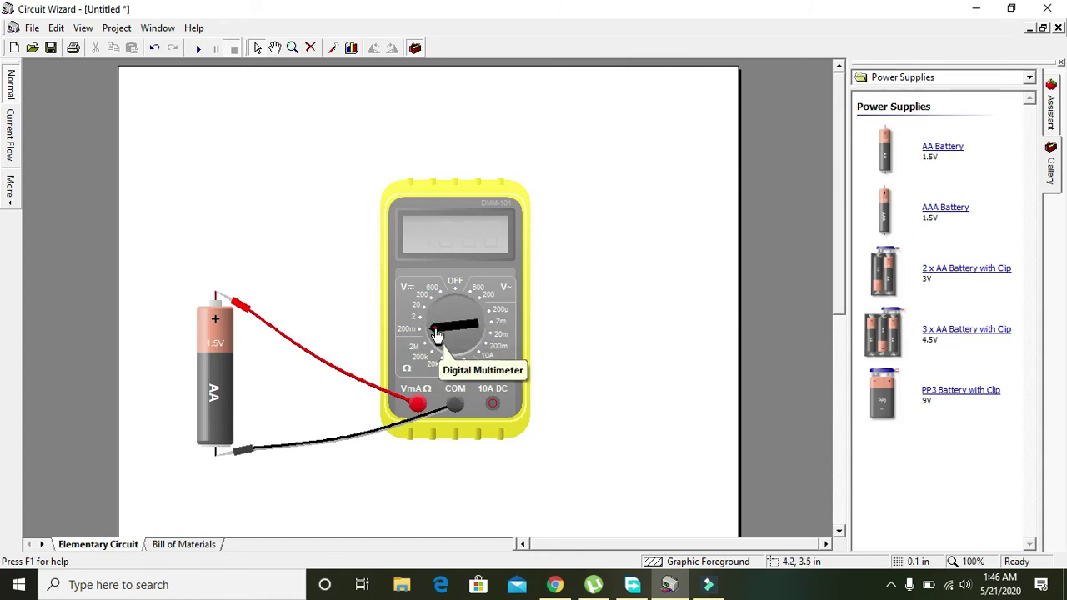
left_click(196, 49)
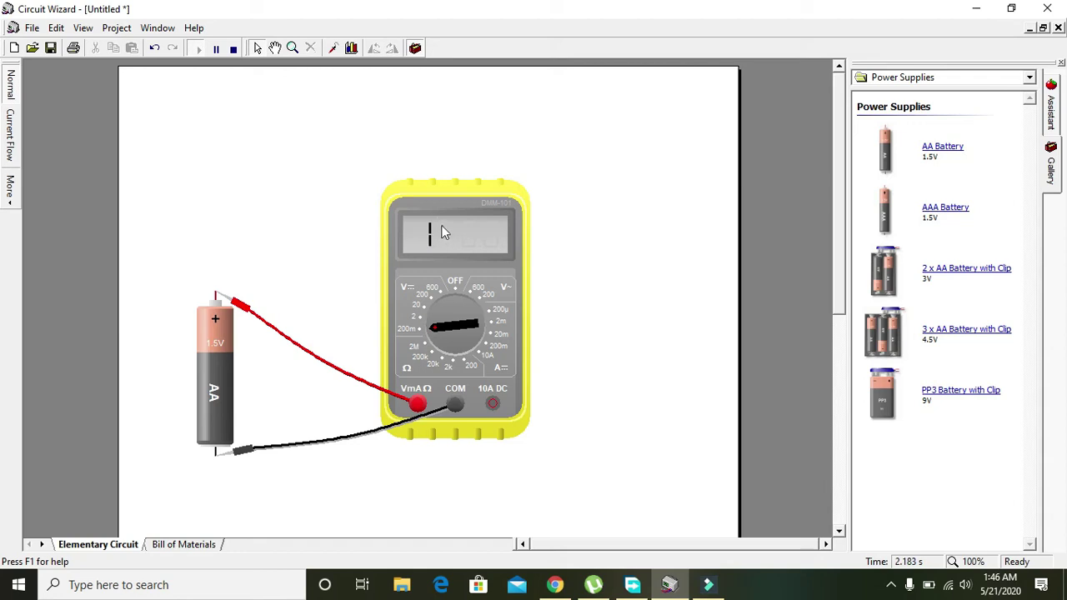
left_click(233, 49)
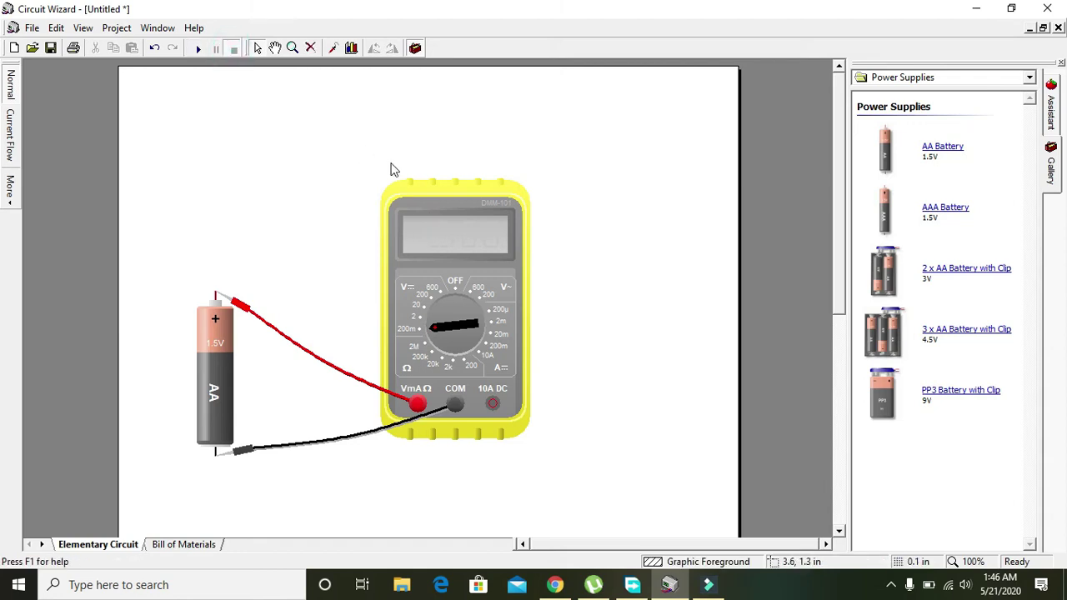
Step: Switch the meter to 2 V DC, simulate to read 1.500, then stop
left_click(433, 329)
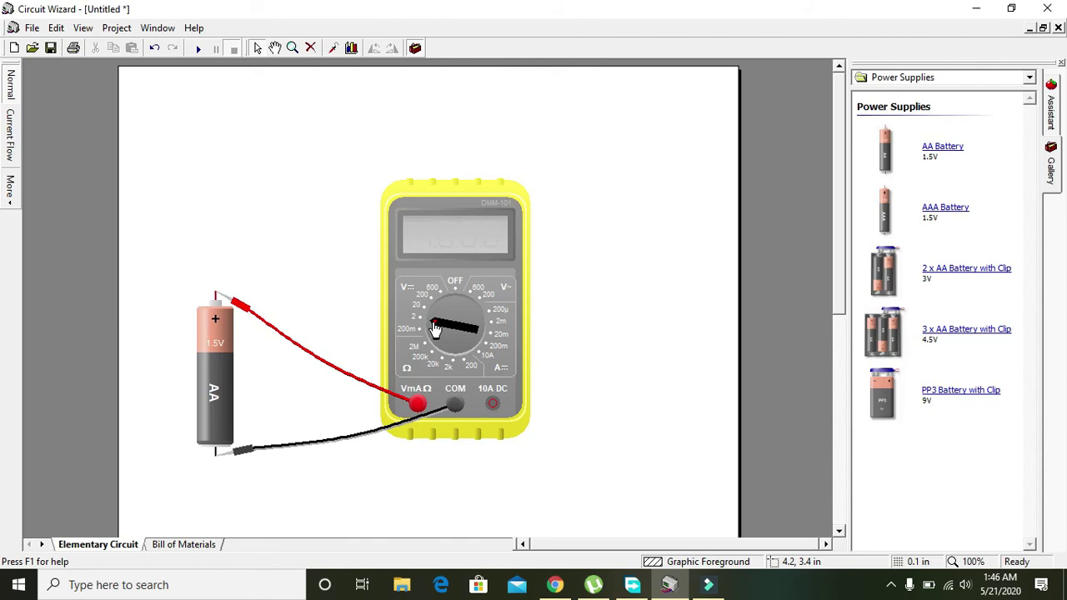
left_click(200, 50)
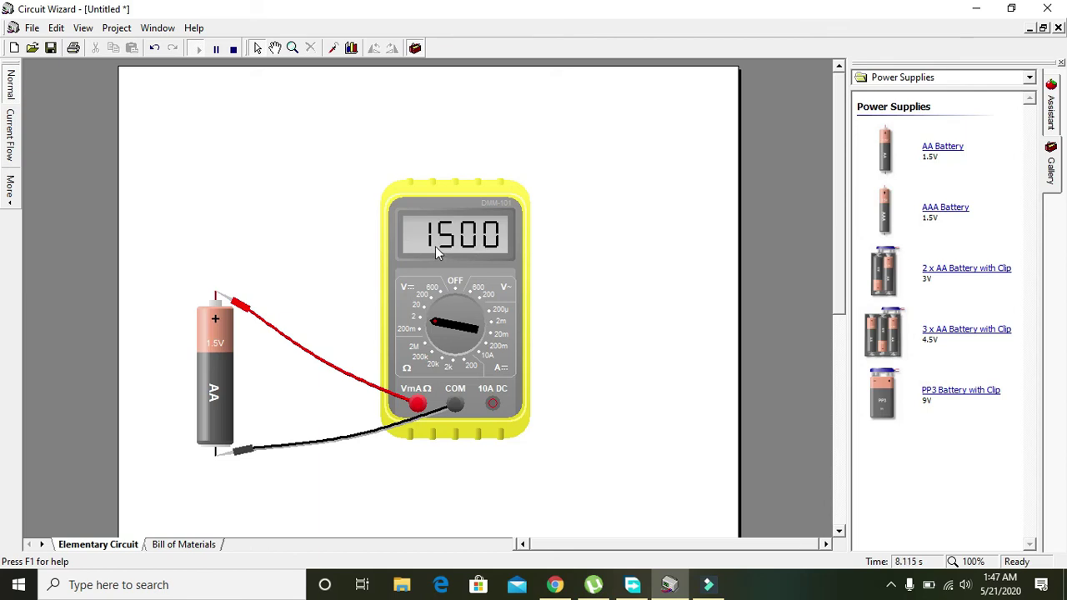
left_click(233, 50)
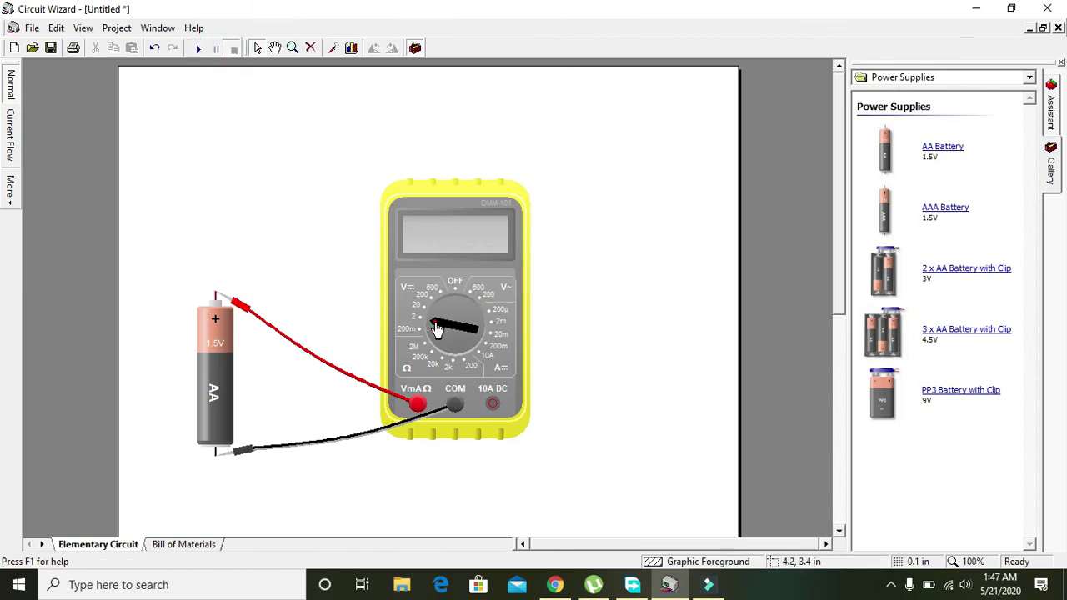
Step: Simulate for a 1.50 reading, stop, and turn the dial to 20 V DC
left_click_drag(442, 330, 439, 323)
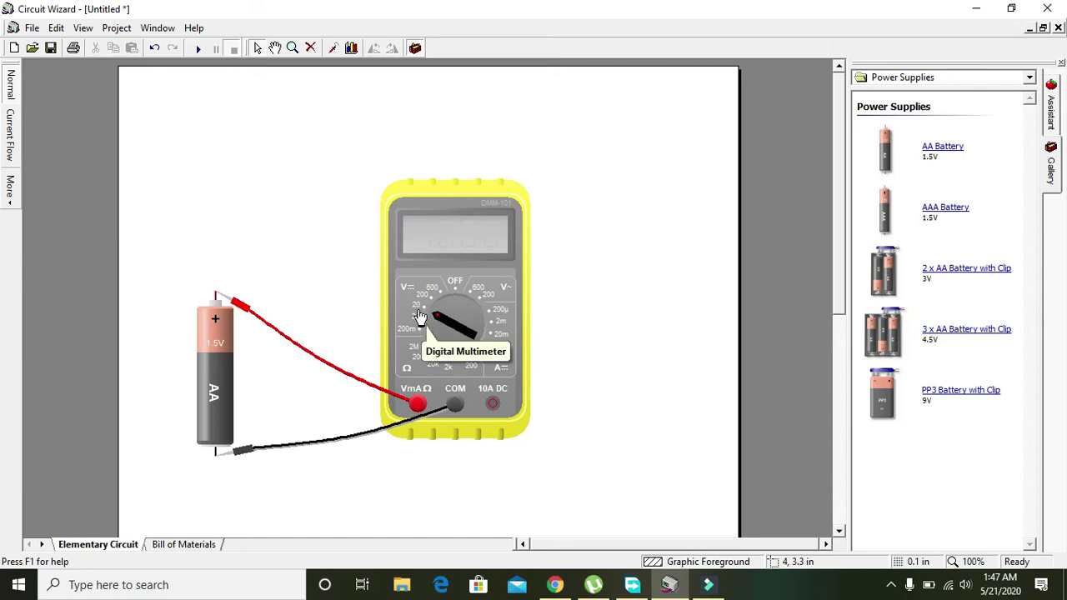
left_click(198, 50)
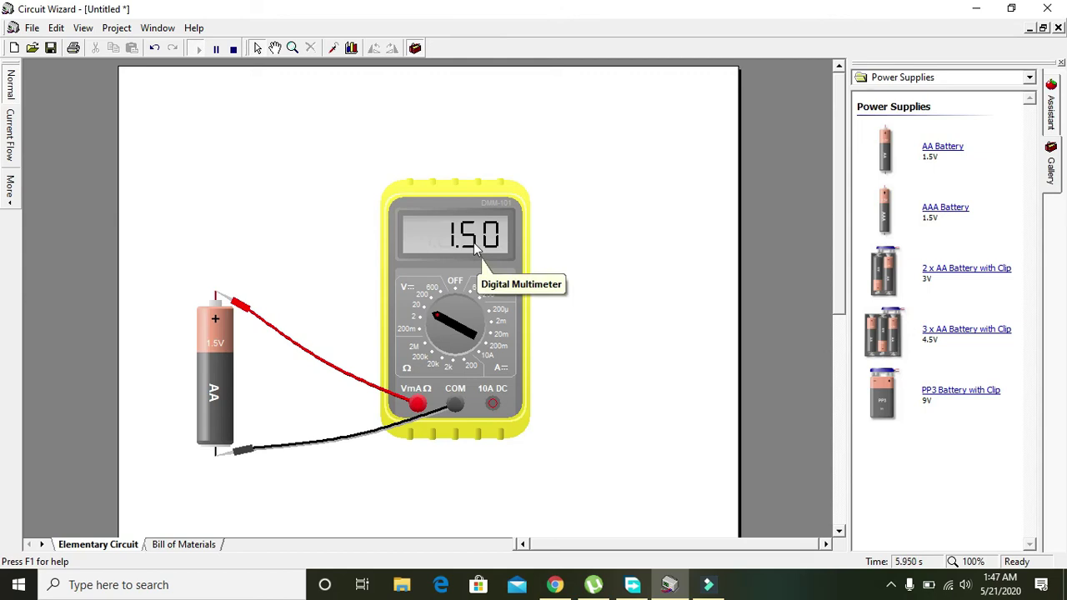
left_click(234, 48)
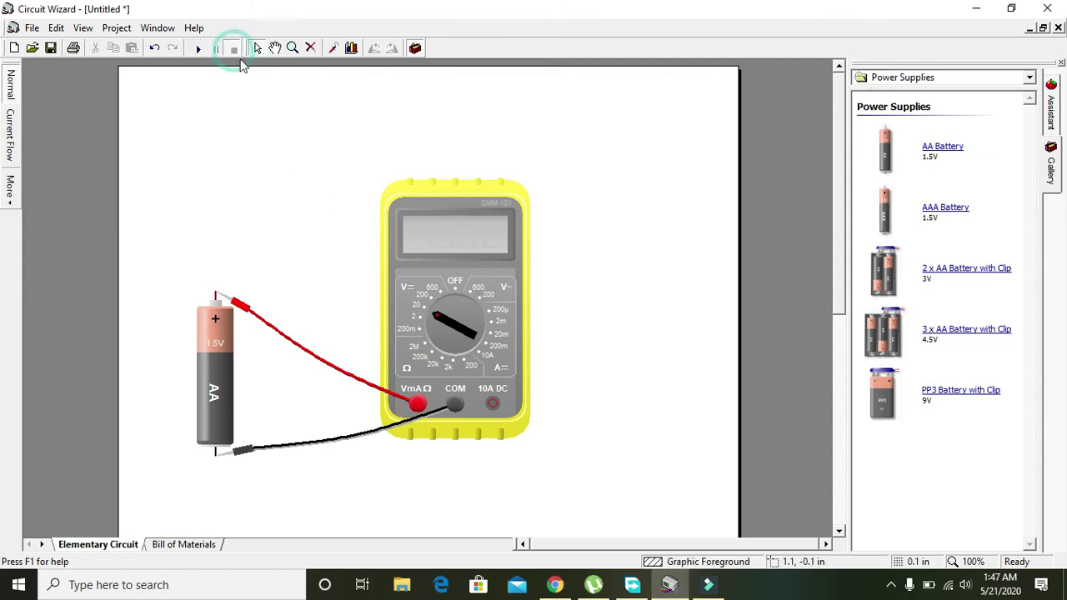
left_click(442, 314)
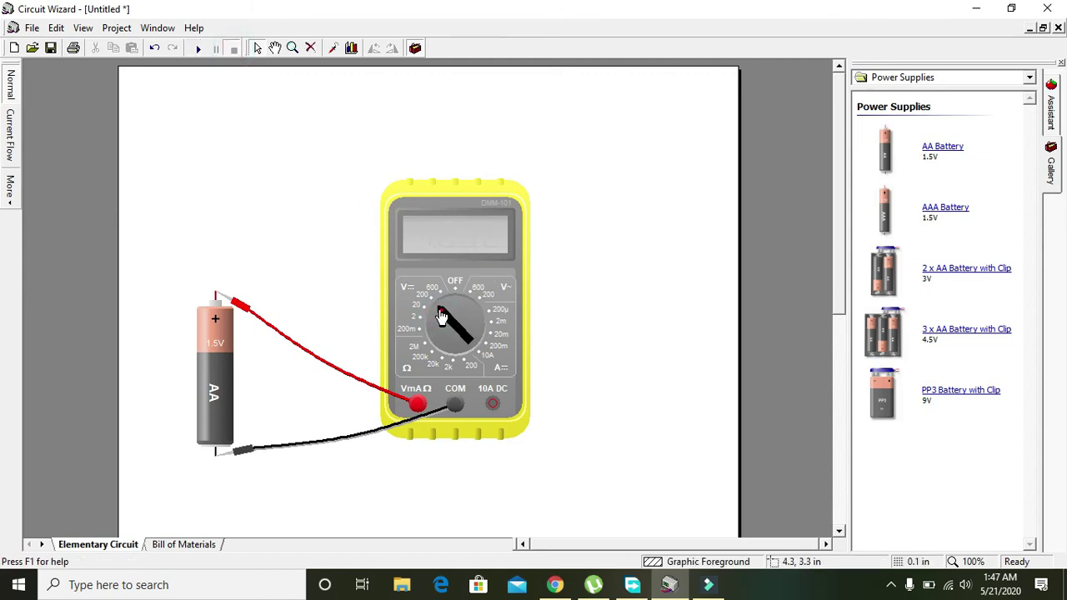
Step: Run the simulation and step the dial through 200, 2 and 20 V DC
left_click(199, 49)
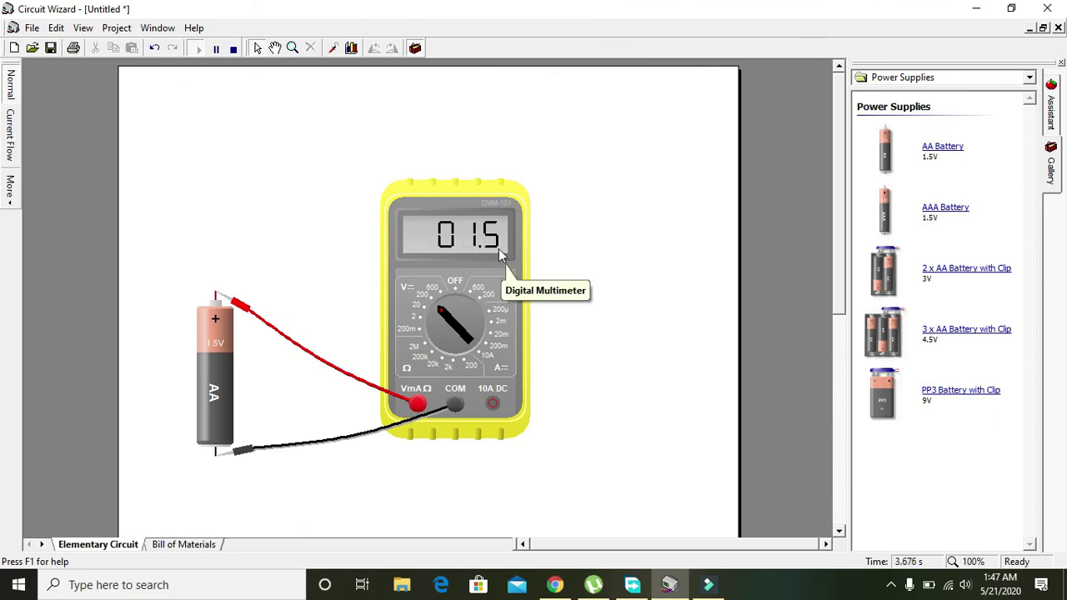
left_click(446, 312)
left_click(447, 311)
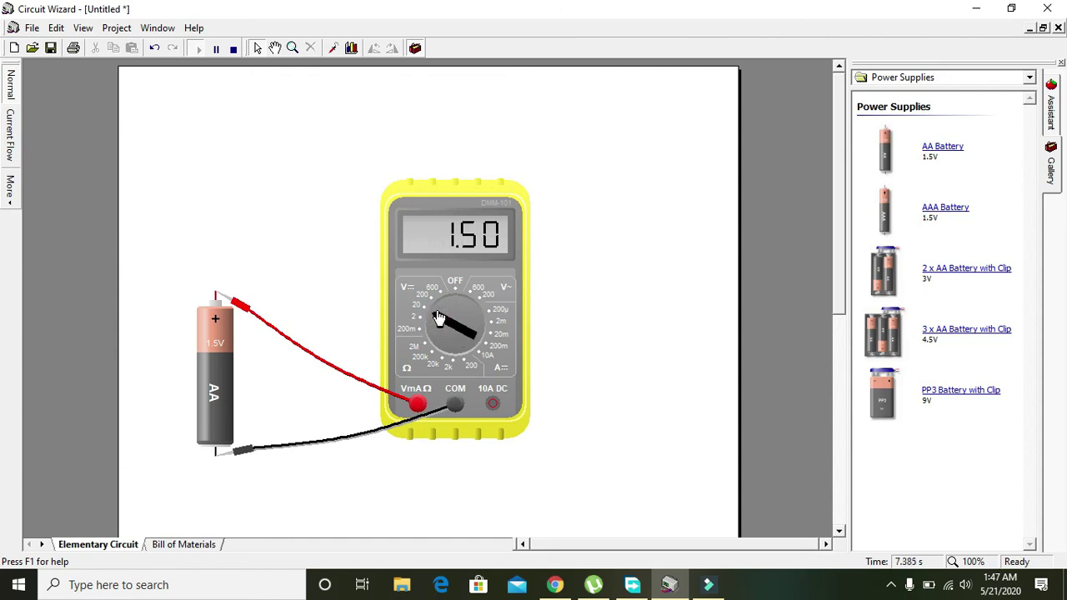
left_click(443, 314)
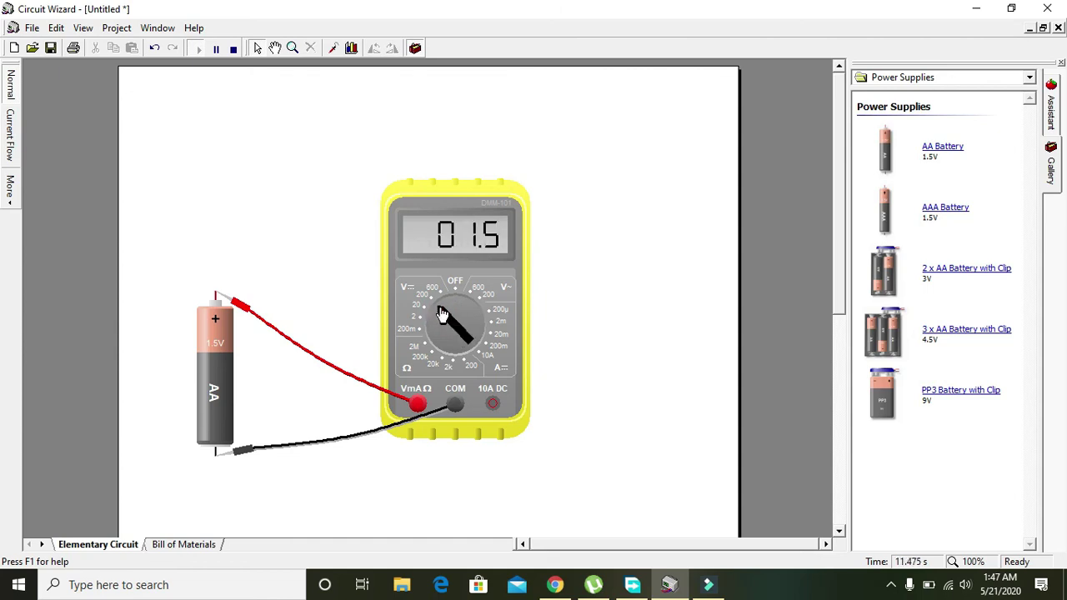
Step: Toggle the dial between 20 V and 200 V DC, comparing 01.5 and 001 readings
left_click(444, 311)
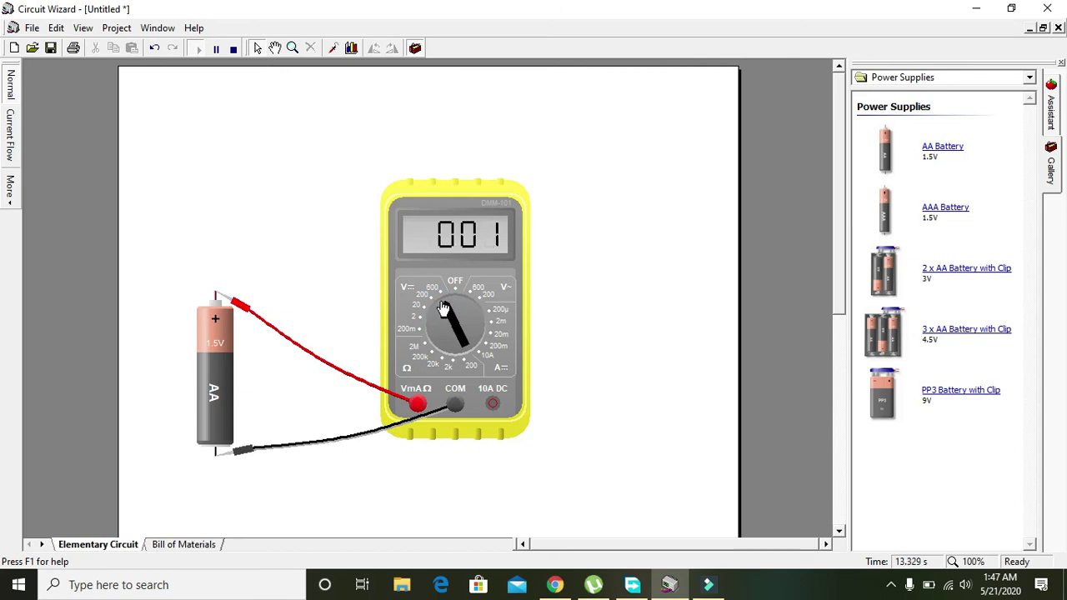
left_click(446, 308)
left_click(446, 309)
left_click(446, 309)
left_click(446, 308)
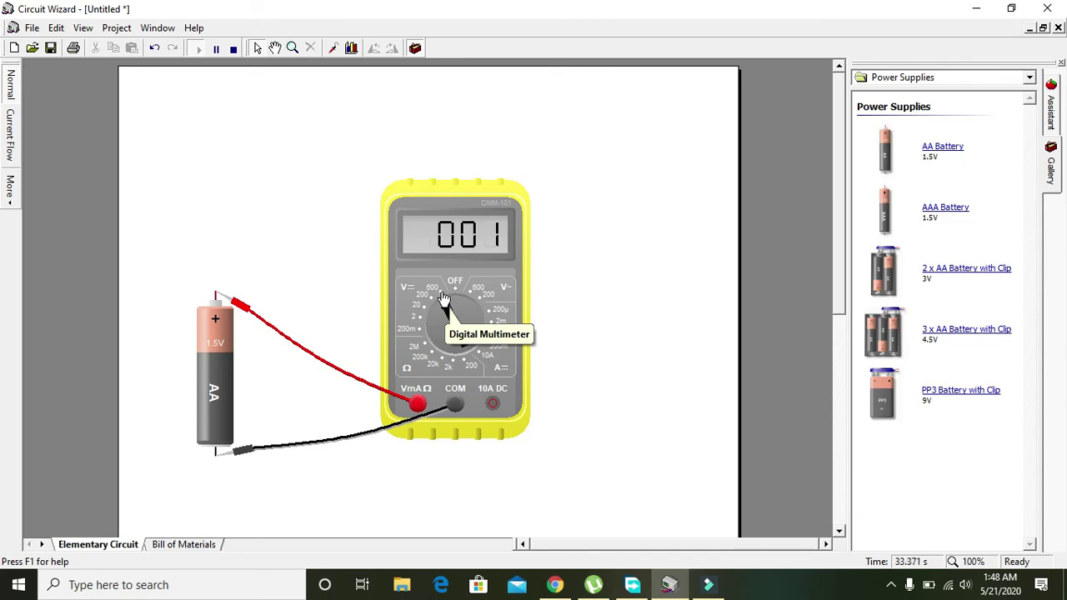
left_click(443, 299)
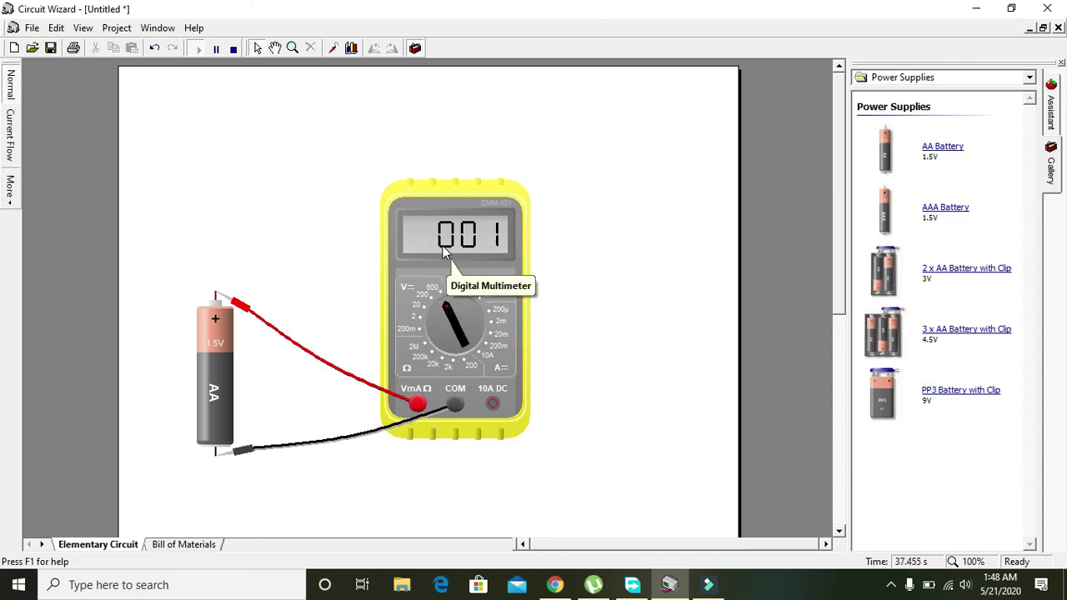
Step: Stop the simulation with F5 and turn the dial past 600 V DC to OFF
key("F5")
left_click(442, 316)
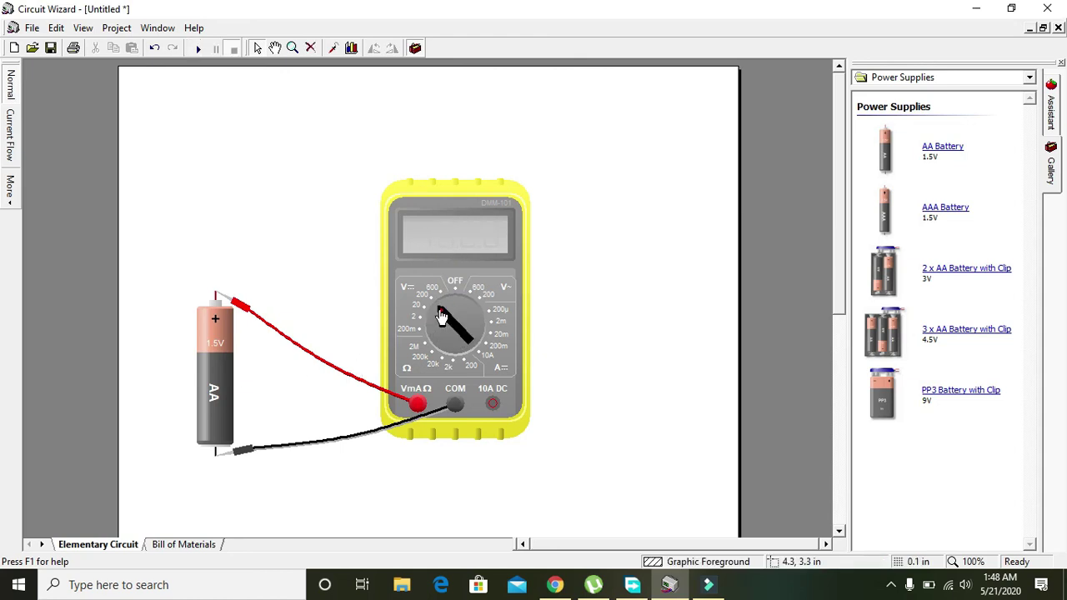
left_click(450, 301)
left_click(452, 303)
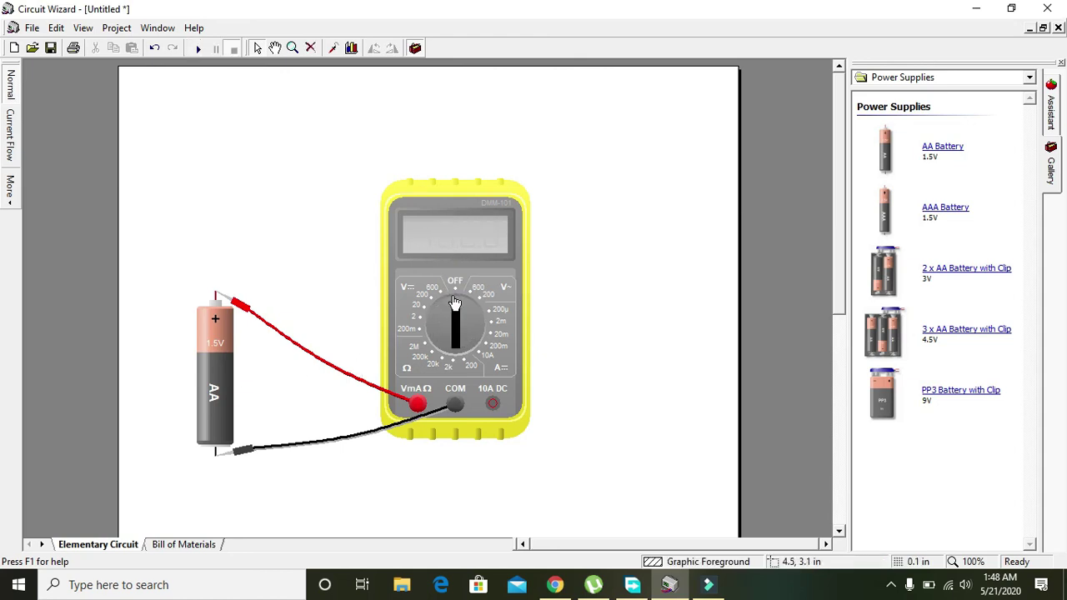